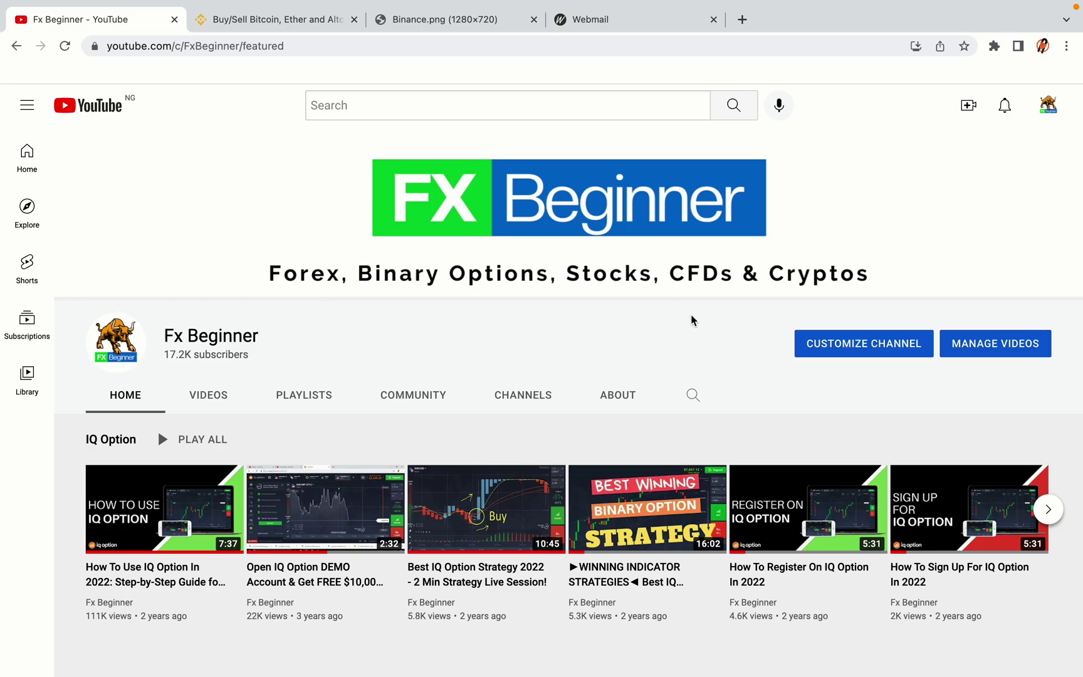
# Switch from the YouTube Fx Beginner channel to the Binance 'Buy/Sell Bitcoin, Ether and Altcoins' tab
pyautogui.click(269, 20)
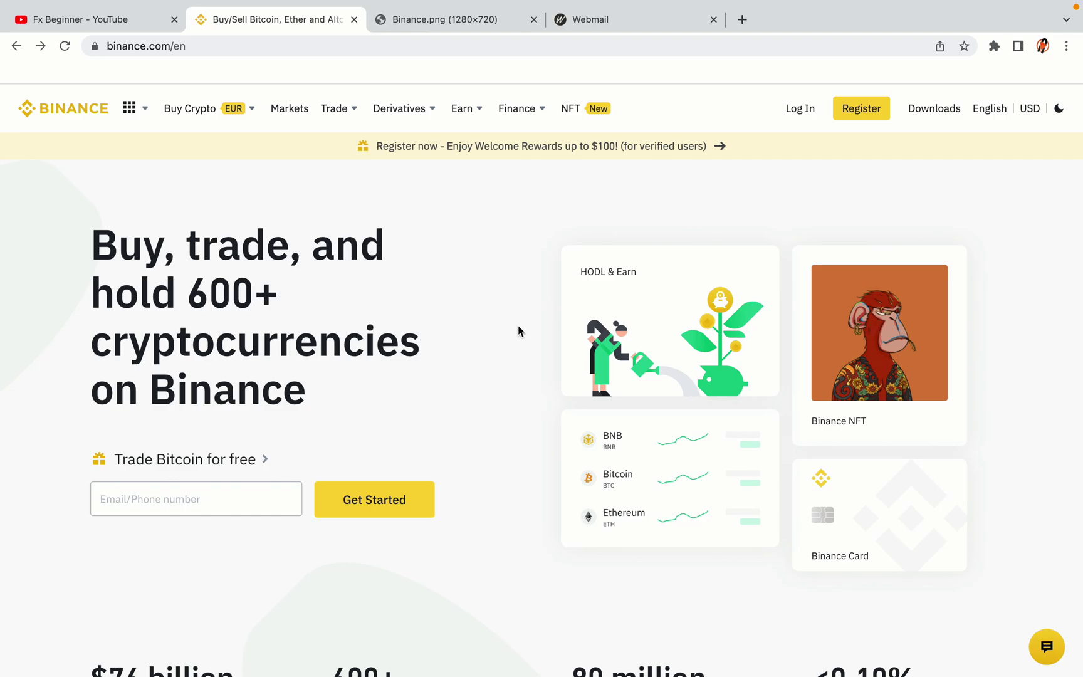
pyautogui.scroll(-4, 525, 377)
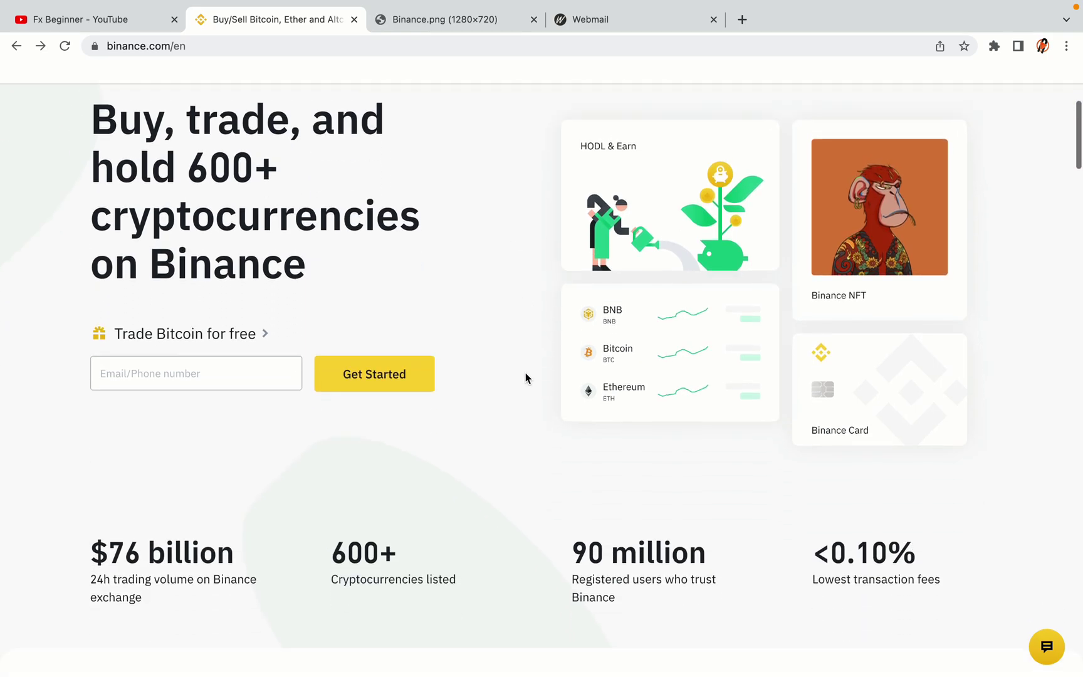
pyautogui.scroll(-1, 525, 377)
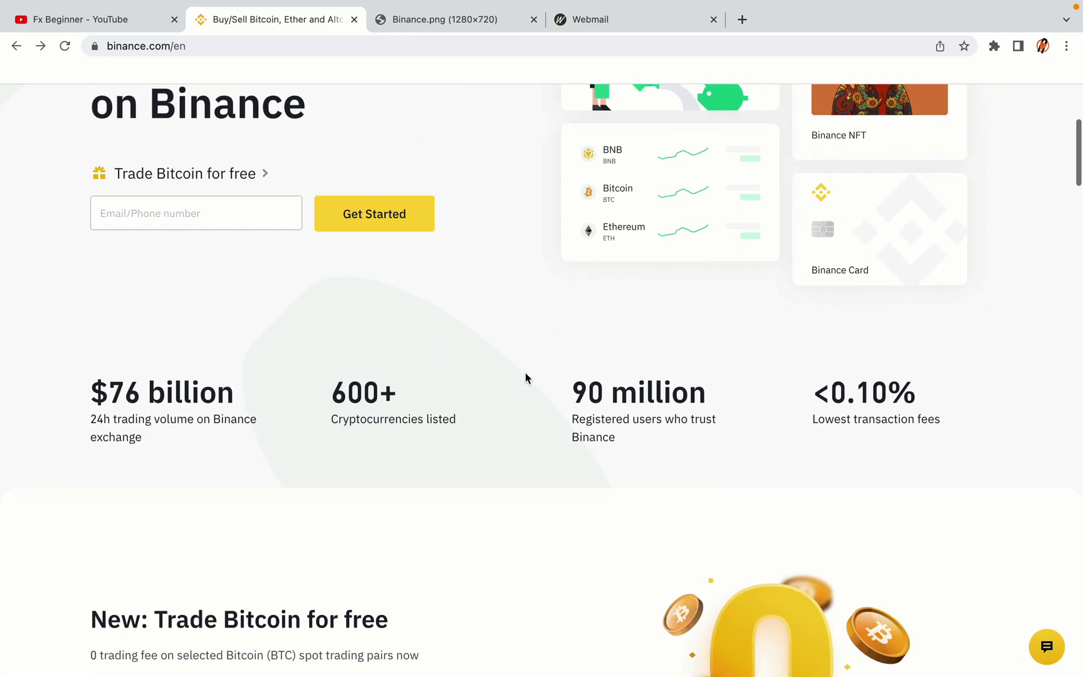
pyautogui.scroll(-5, 525, 377)
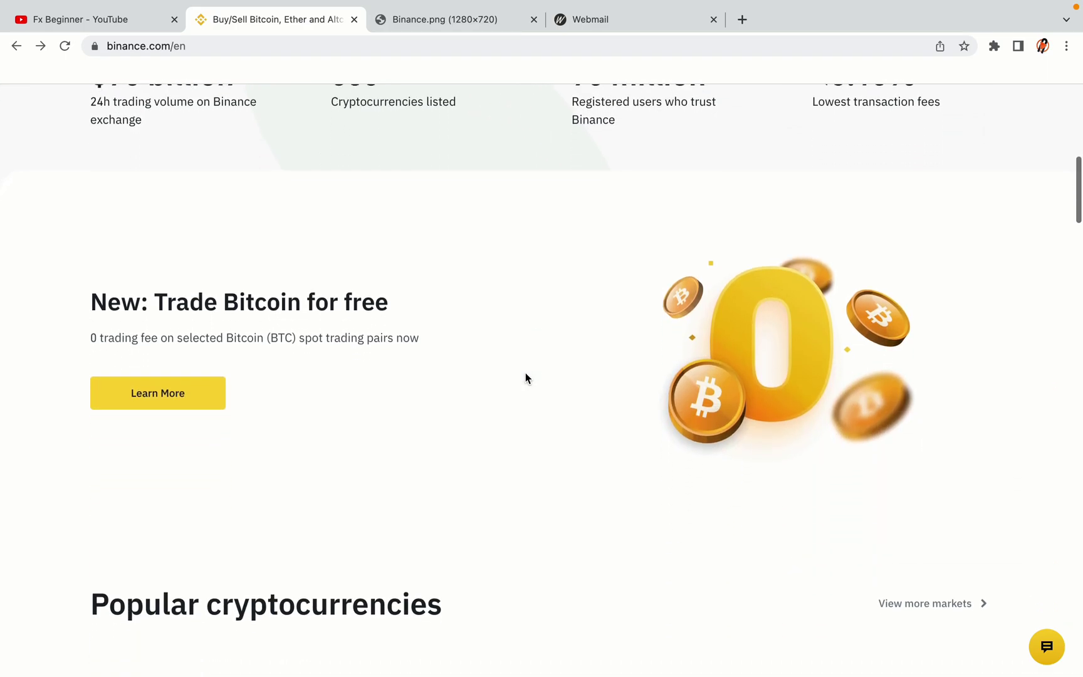
pyautogui.scroll(3, 525, 377)
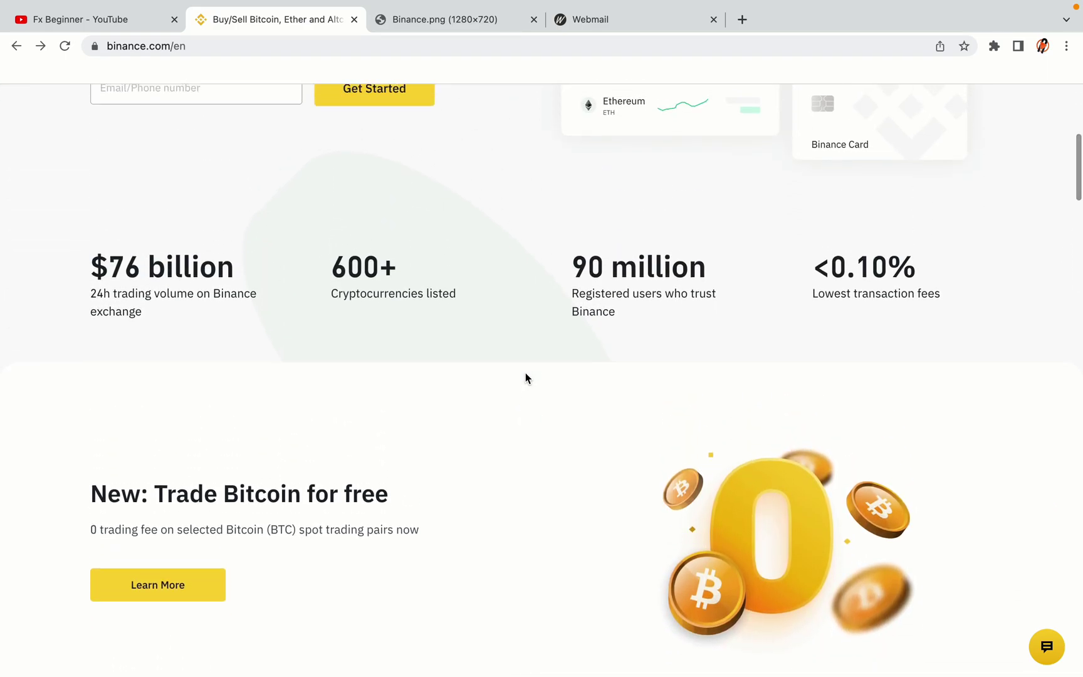
pyautogui.scroll(-10, 525, 377)
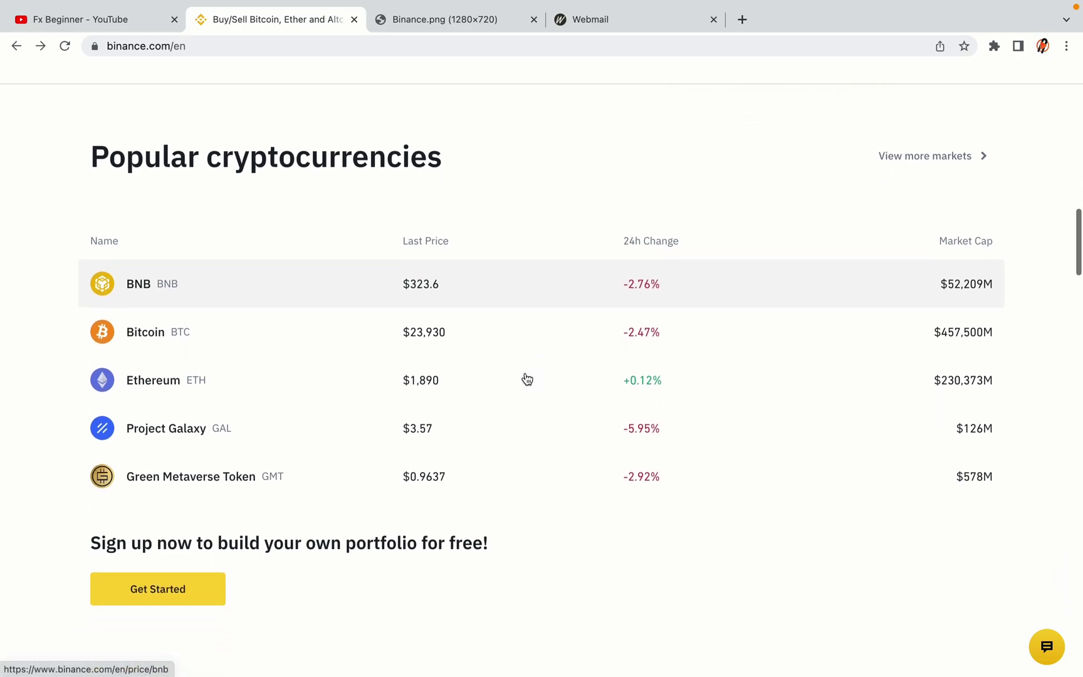
pyautogui.scroll(-3, 526, 379)
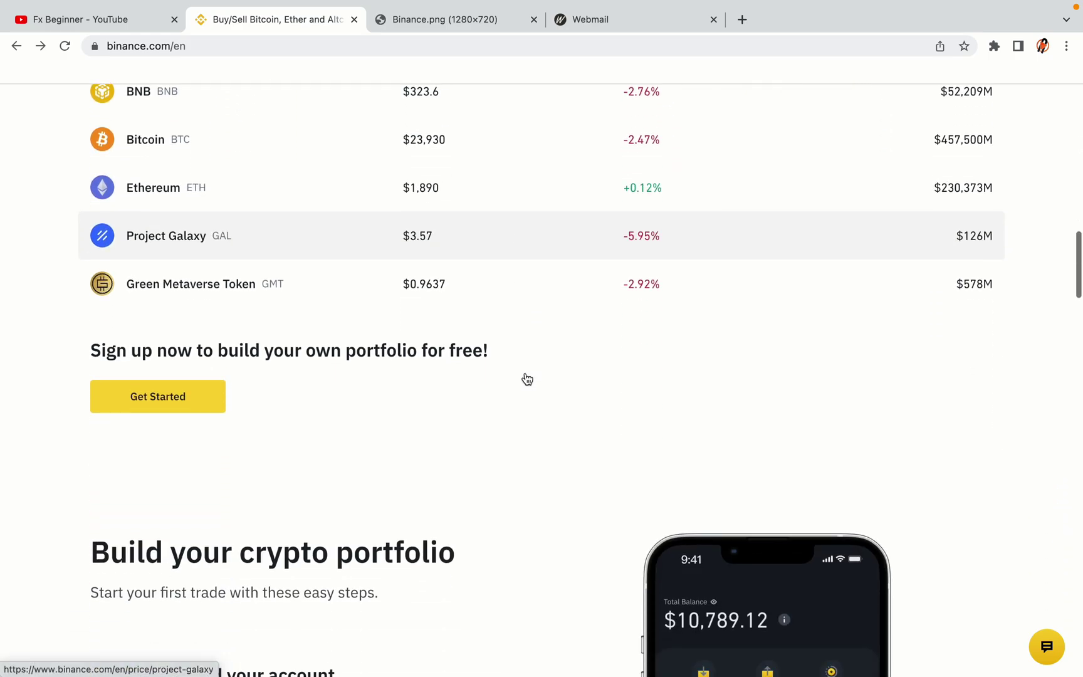
pyautogui.scroll(-7, 527, 378)
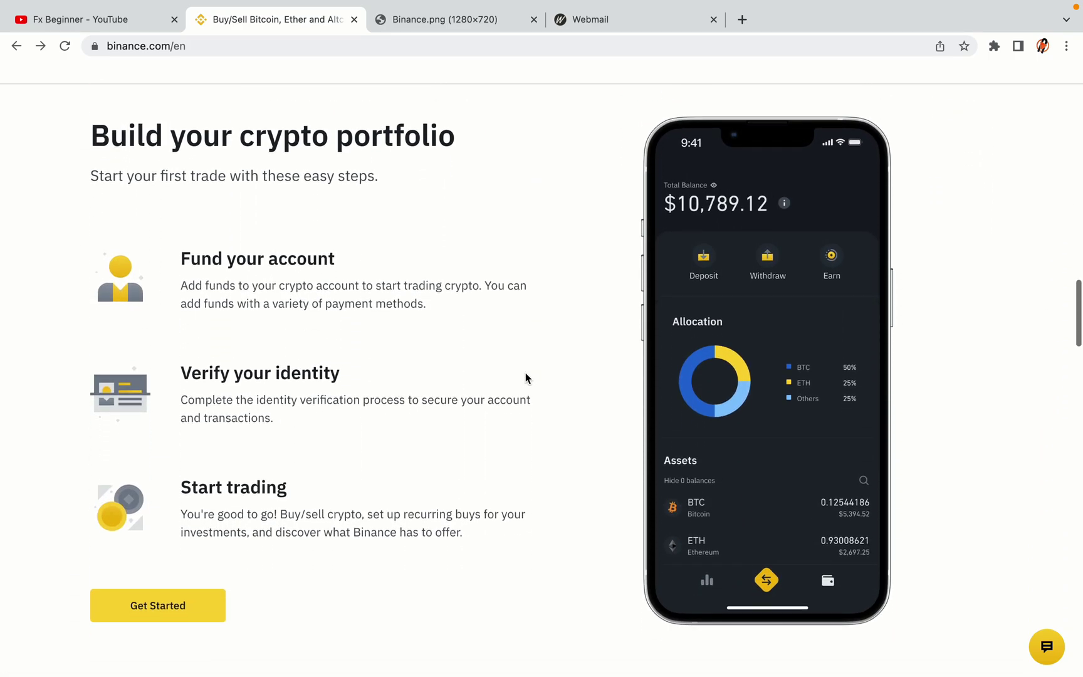
pyautogui.scroll(-8, 525, 377)
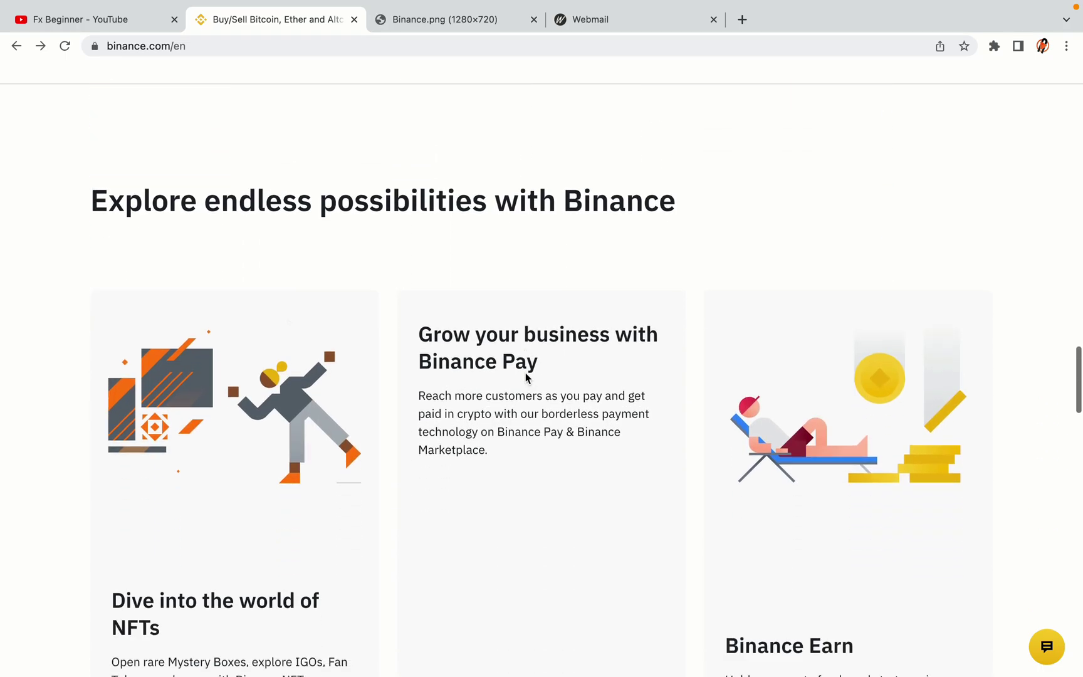
pyautogui.scroll(-9, 525, 377)
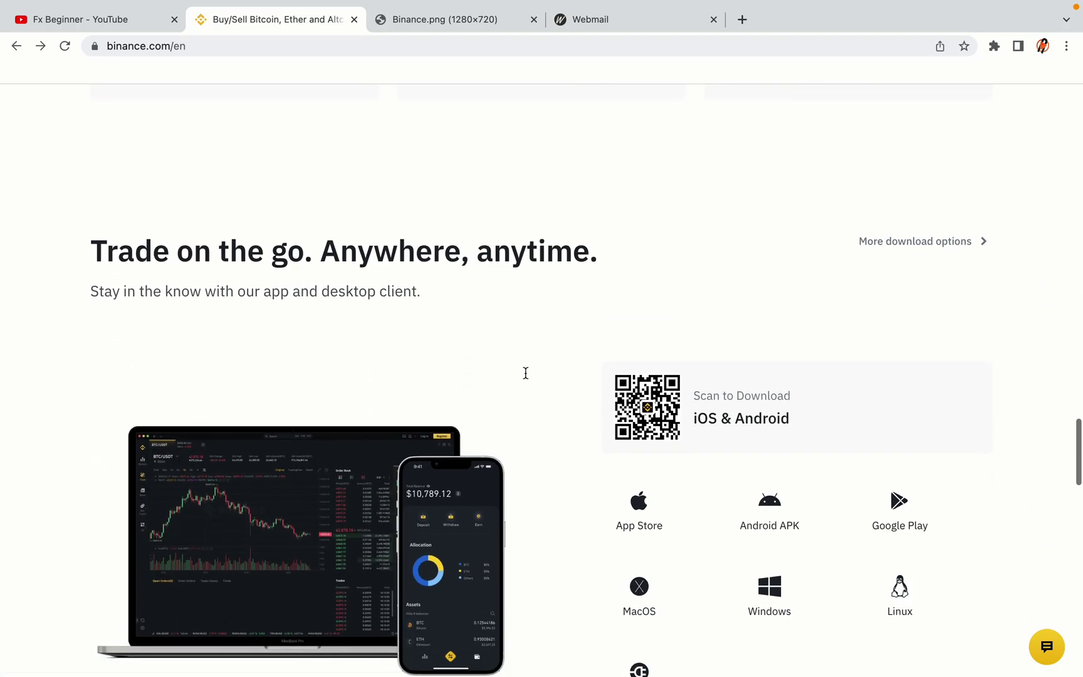
pyautogui.scroll(-2, 525, 372)
pyautogui.scroll(-7, 525, 372)
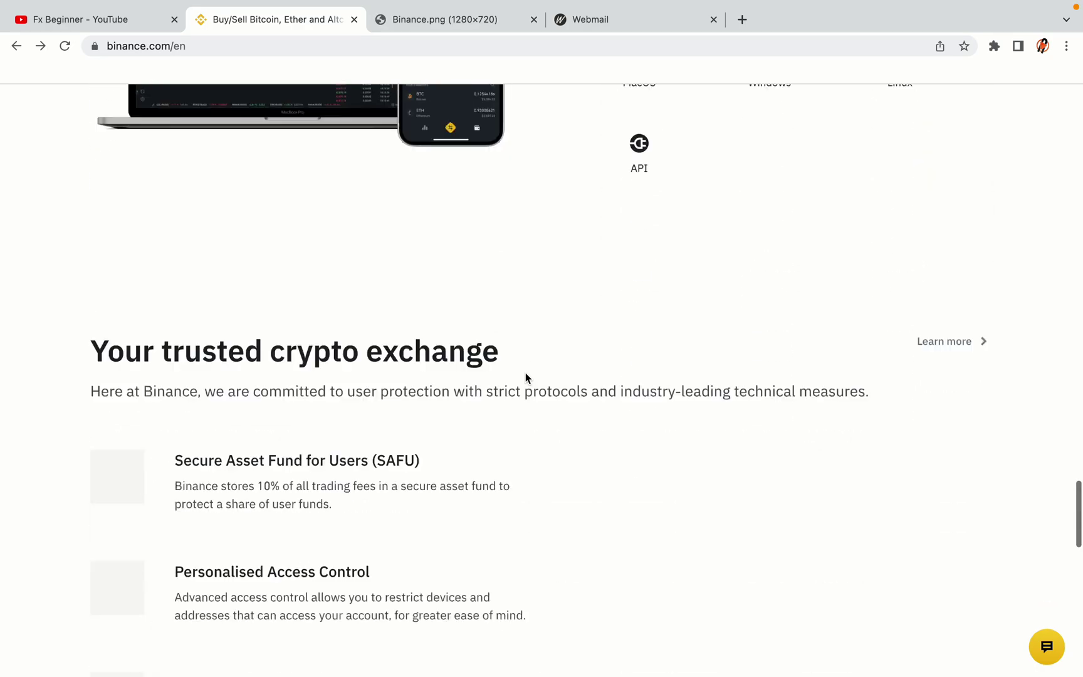
pyautogui.scroll(-4, 525, 376)
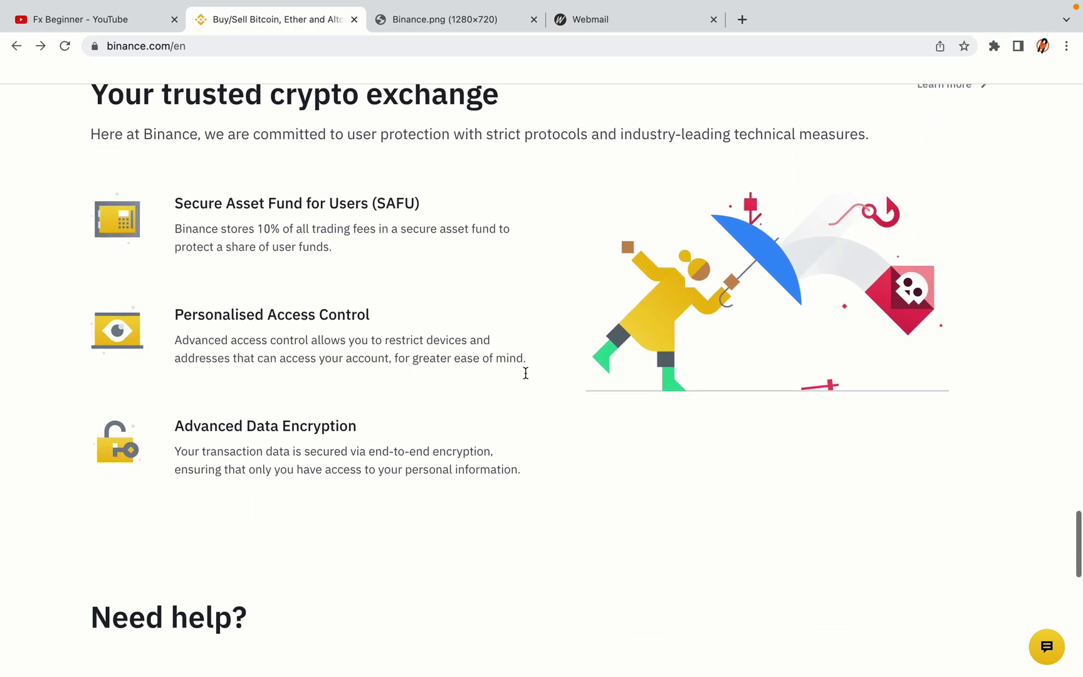
pyautogui.scroll(-8, 525, 374)
pyautogui.scroll(20, 526, 374)
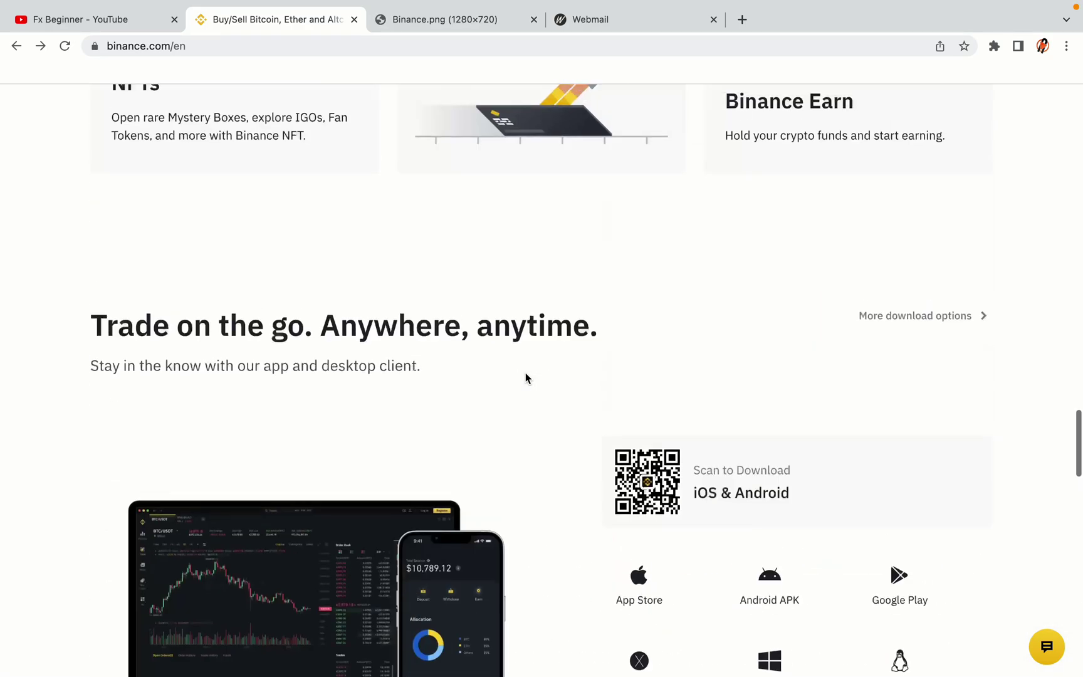
pyautogui.scroll(20, 525, 373)
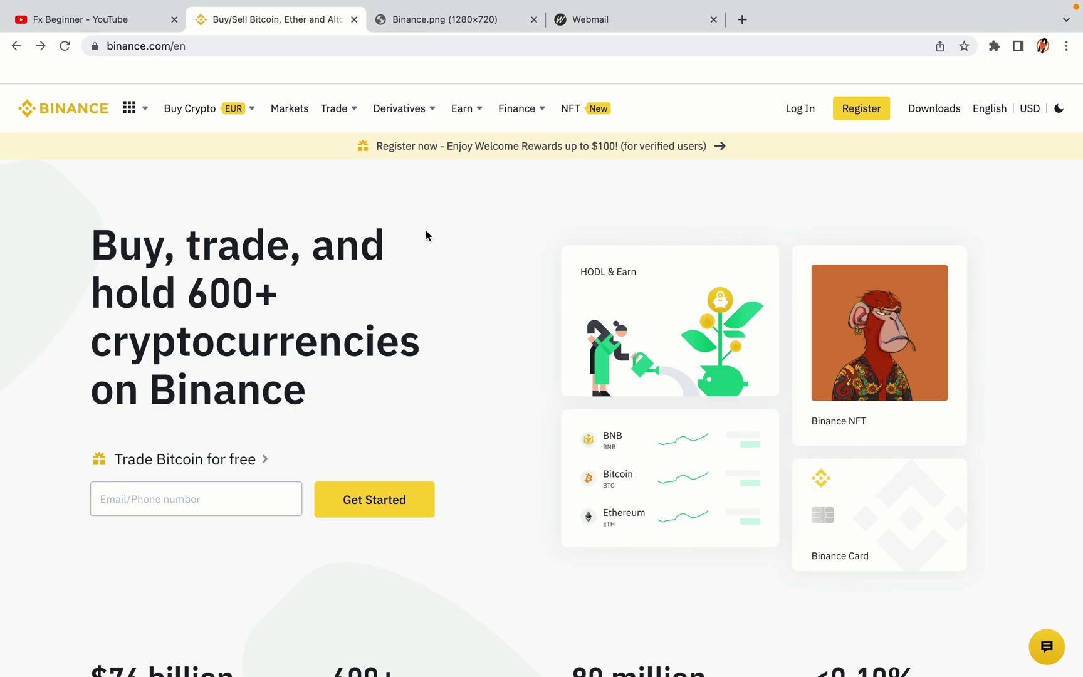
pyautogui.click(452, 20)
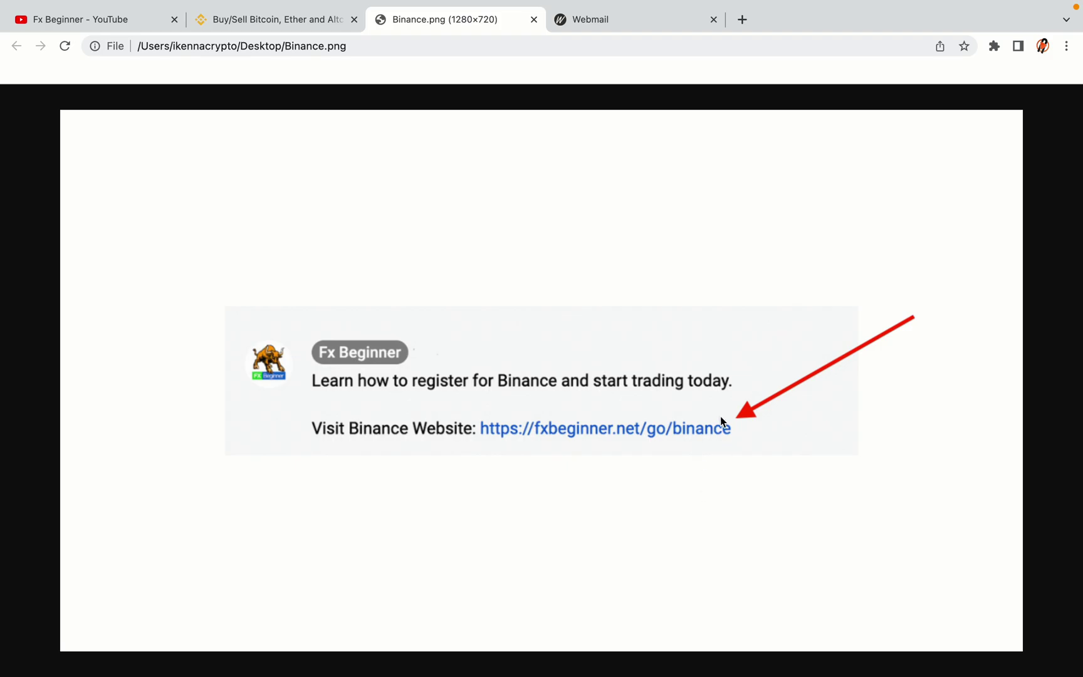
pyautogui.hotkey('ctrl', 'shift', 'Tab')
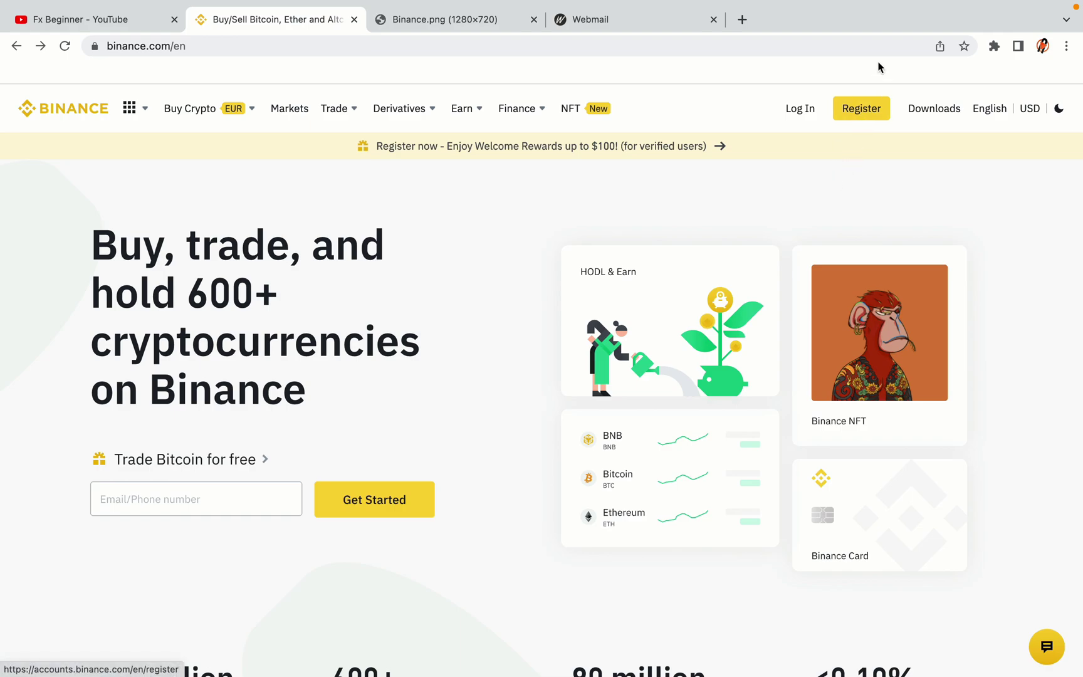
pyautogui.click(870, 117)
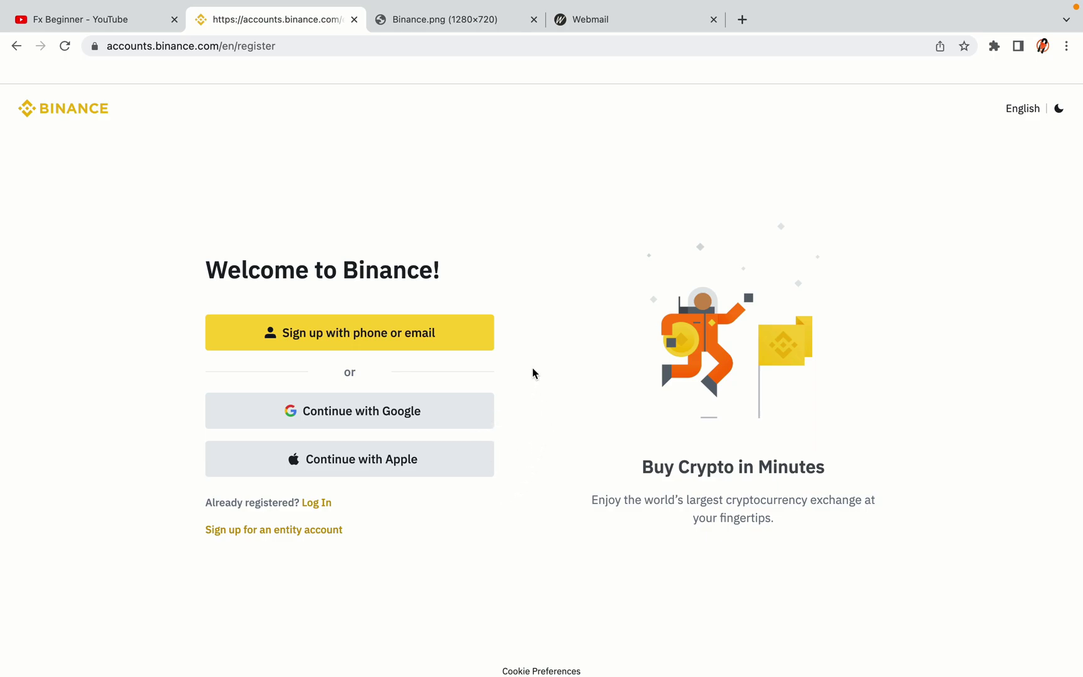
# Register a personal account by email with a password, accepting the Terms of Service
pyautogui.click(447, 347)
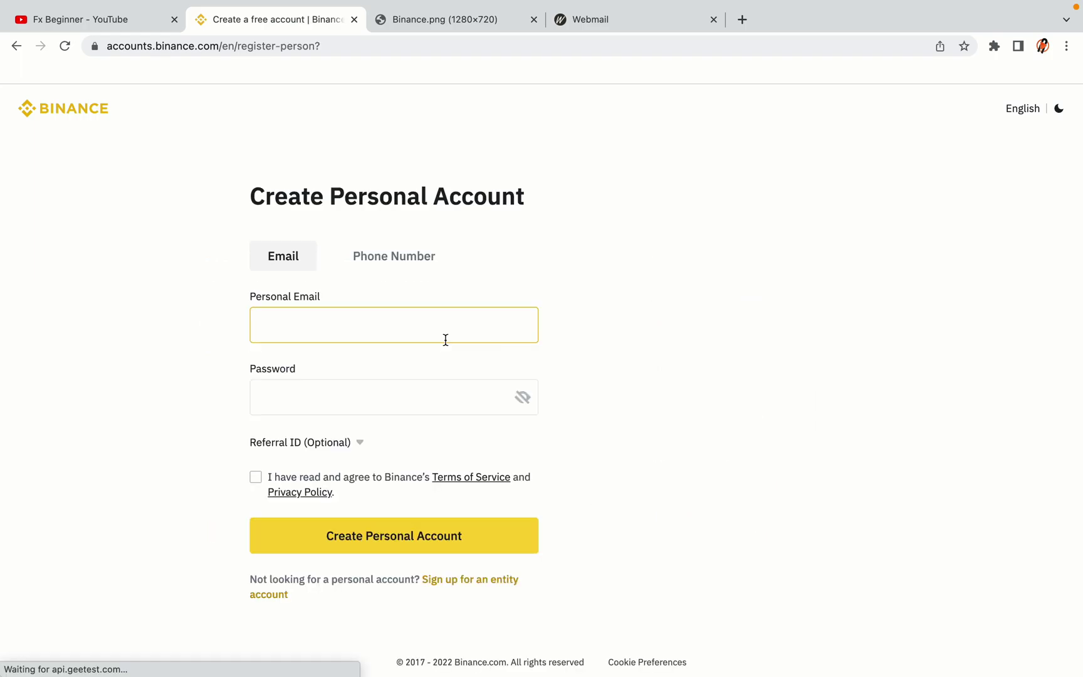
pyautogui.click(664, 383)
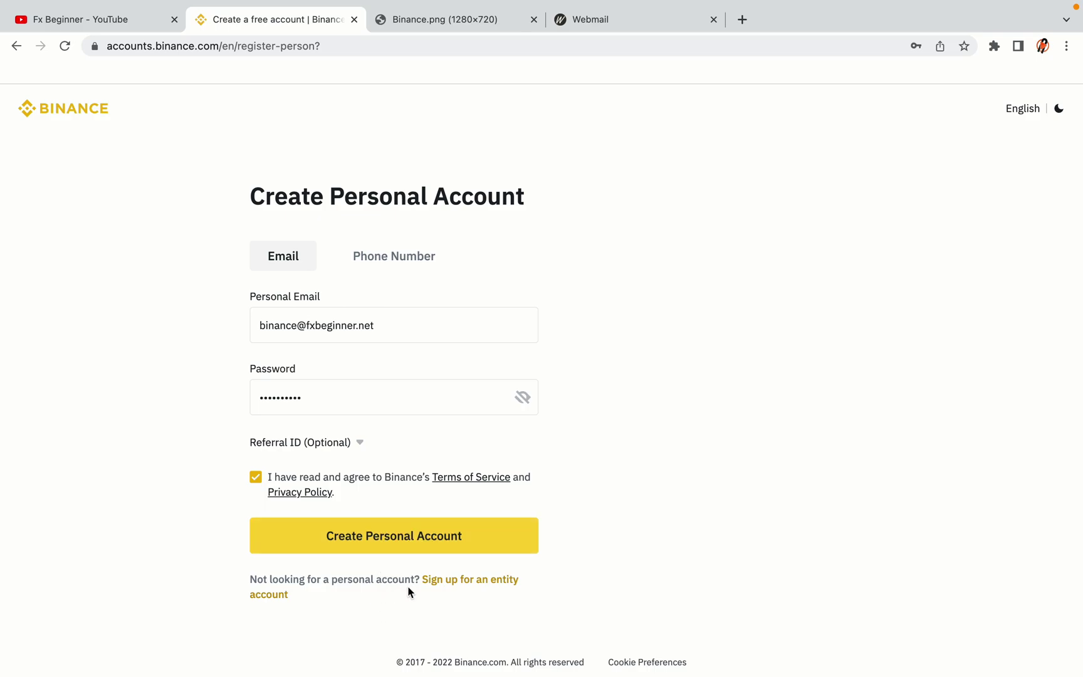
pyautogui.click(414, 542)
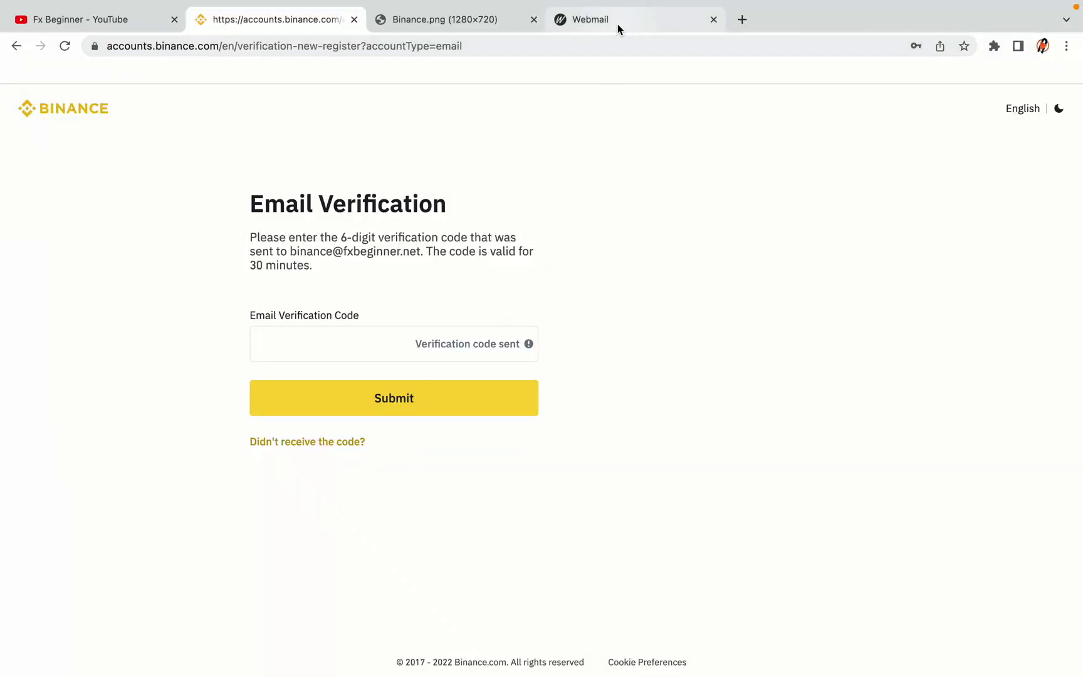
# Bring up the Webmail inbox holding the Binance 'Confirm Your Registration' message
pyautogui.moveTo(617, 23); pyautogui.dragTo(438, 24)
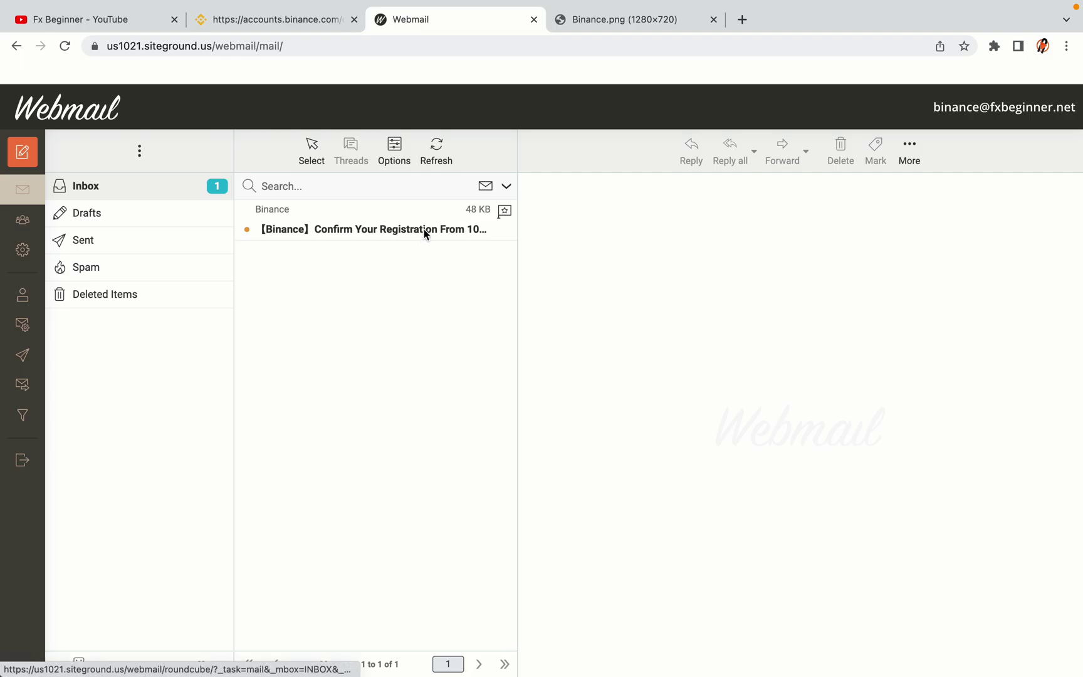
# Copy the activation code from the Binance 'Confirm Your Registration' email and return to Binance
pyautogui.click(373, 227)
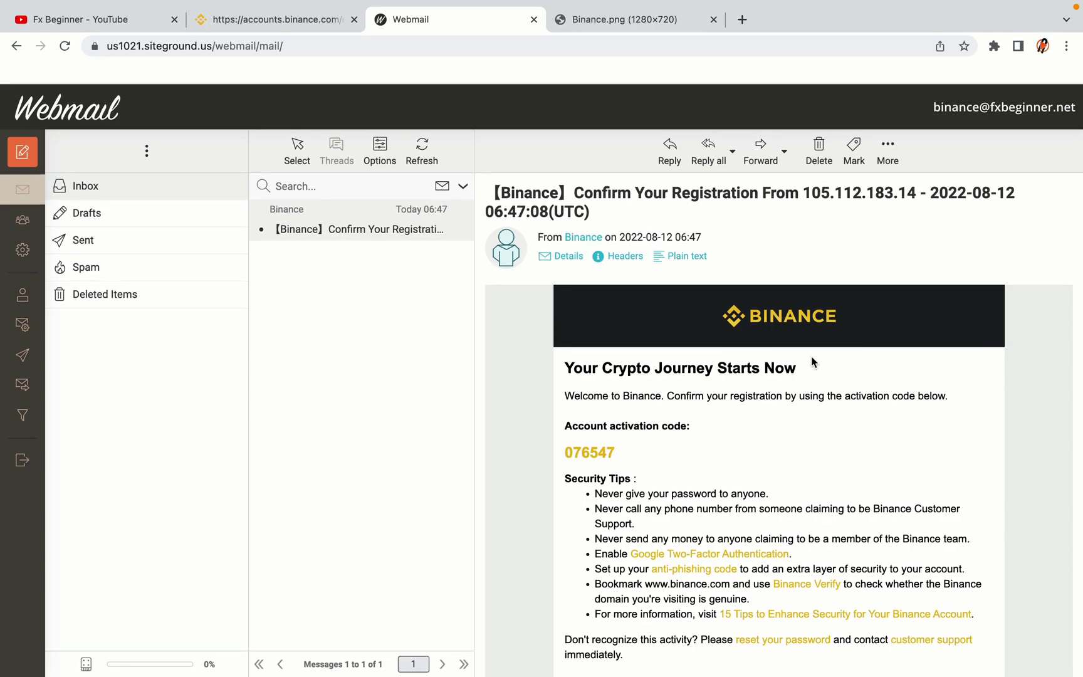
pyautogui.scroll(-2, 812, 362)
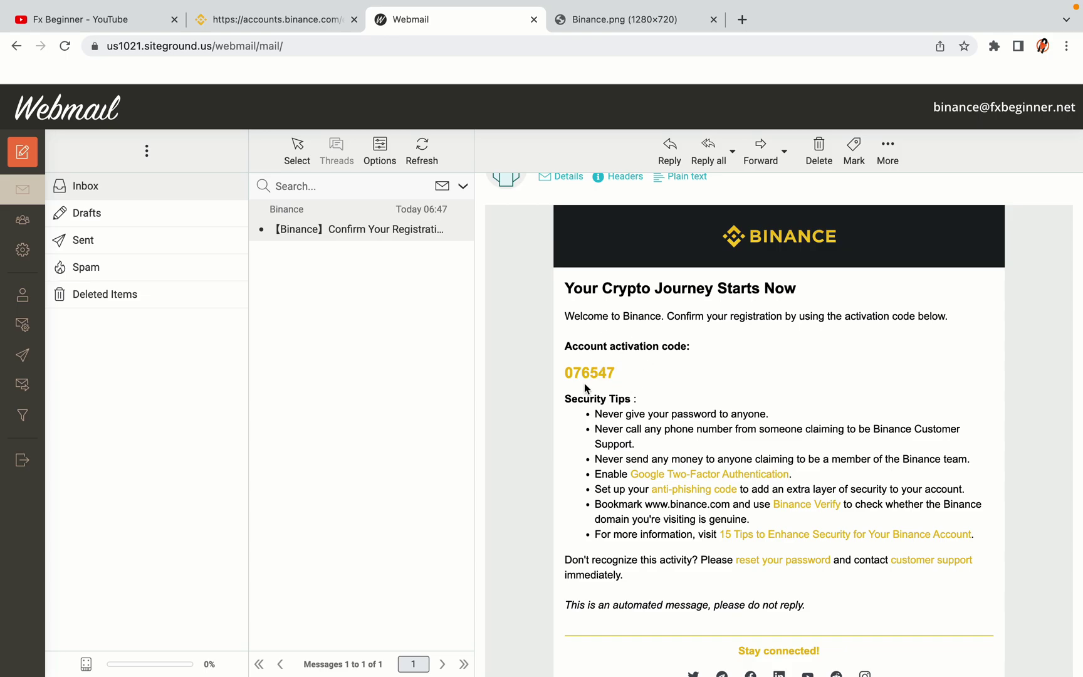
pyautogui.moveTo(565, 373); pyautogui.dragTo(615, 373)
pyautogui.click(619, 373)
pyautogui.rightClick(603, 373)
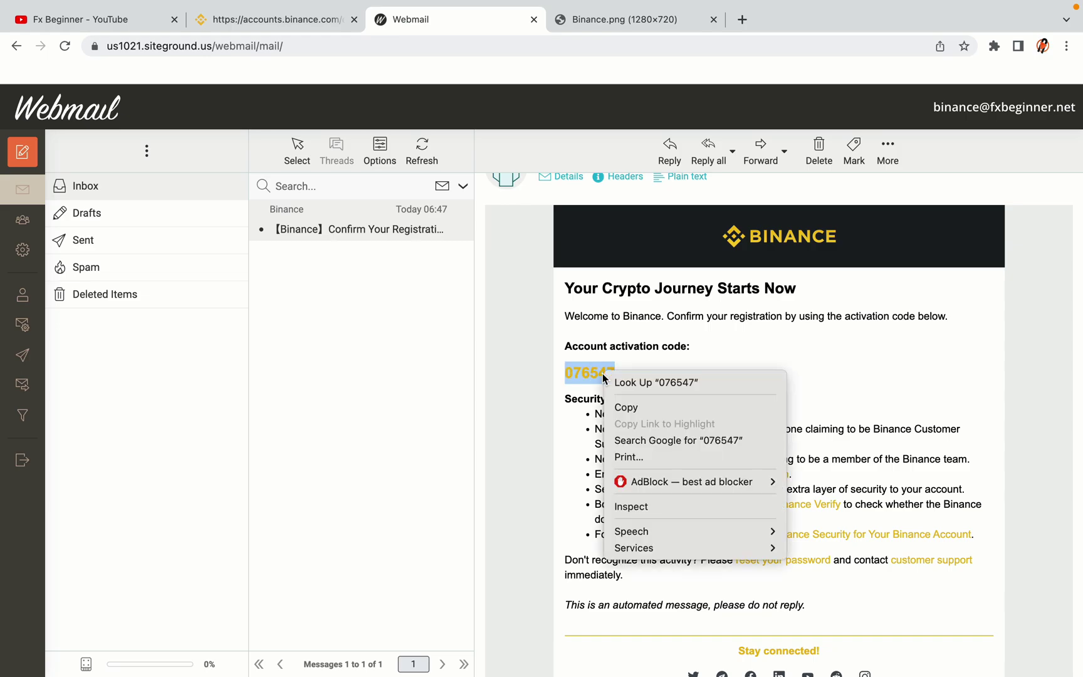
pyautogui.click(618, 403)
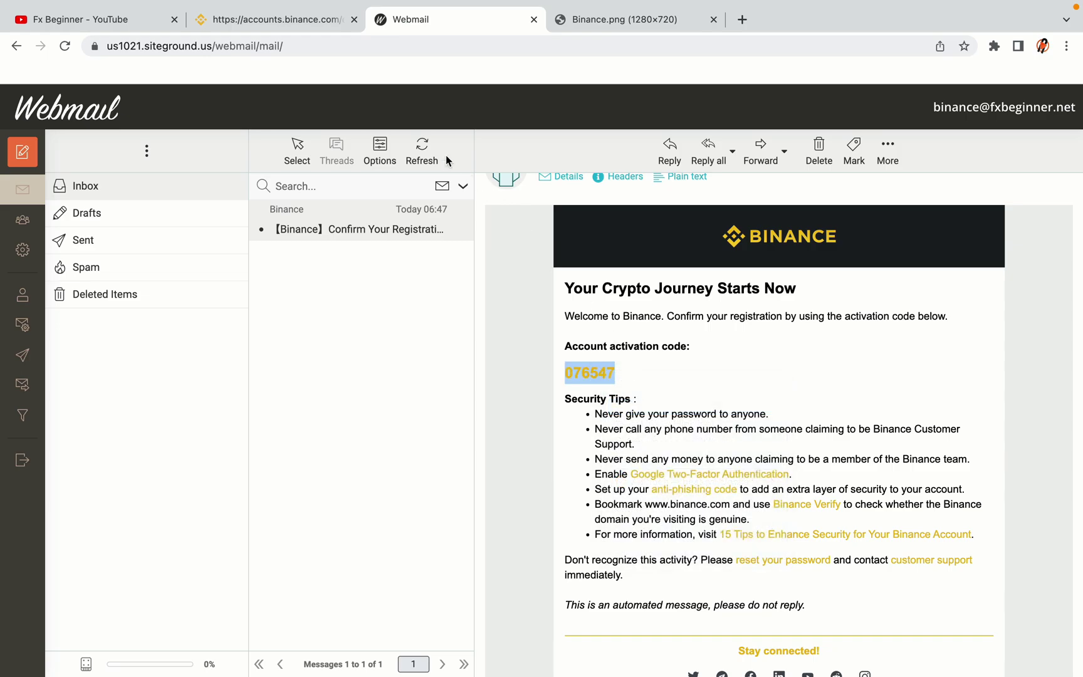
pyautogui.click(282, 21)
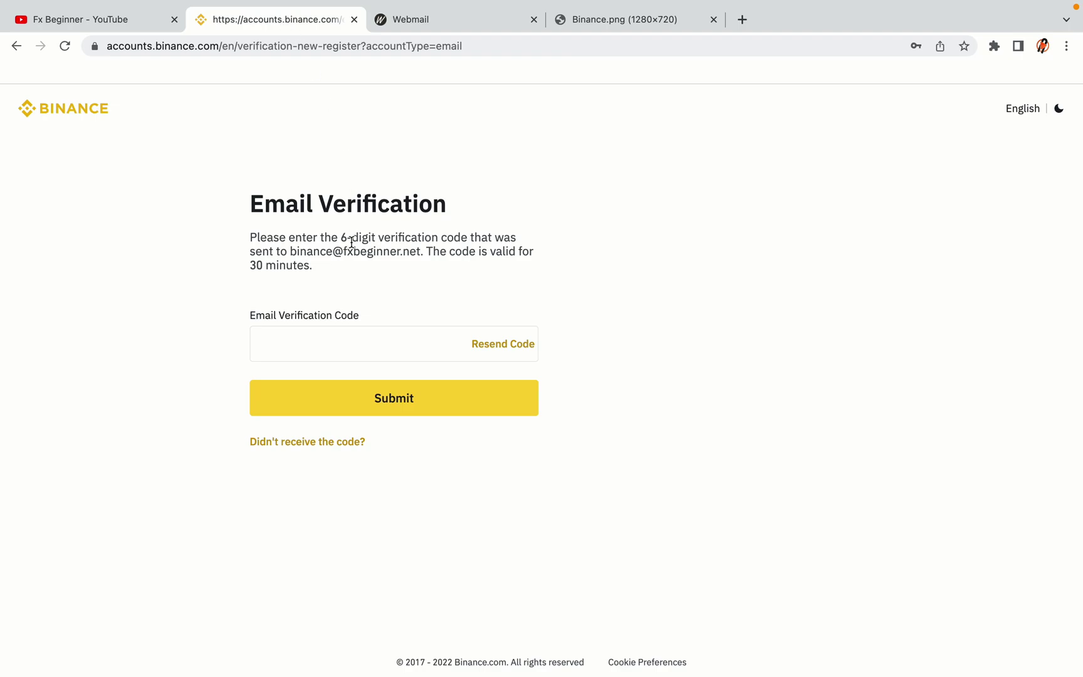
# Paste the copied activation code into the Email Verification Code field and submit it
pyautogui.click(329, 340)
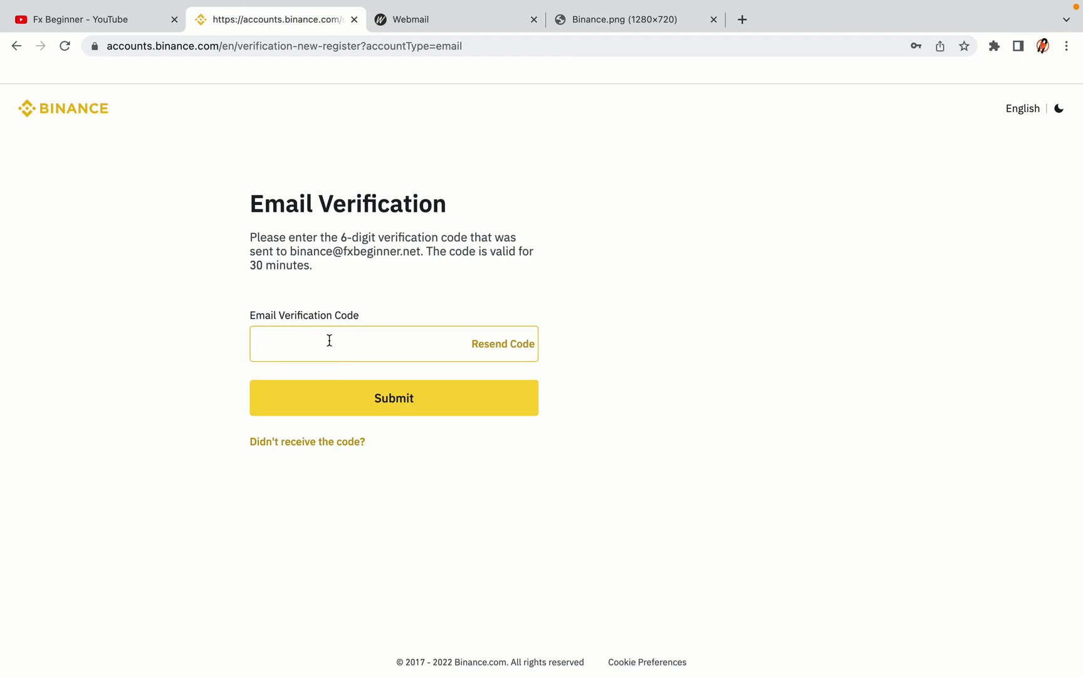
pyautogui.hotkey('ctrl', 'v')
pyautogui.click(191, 324)
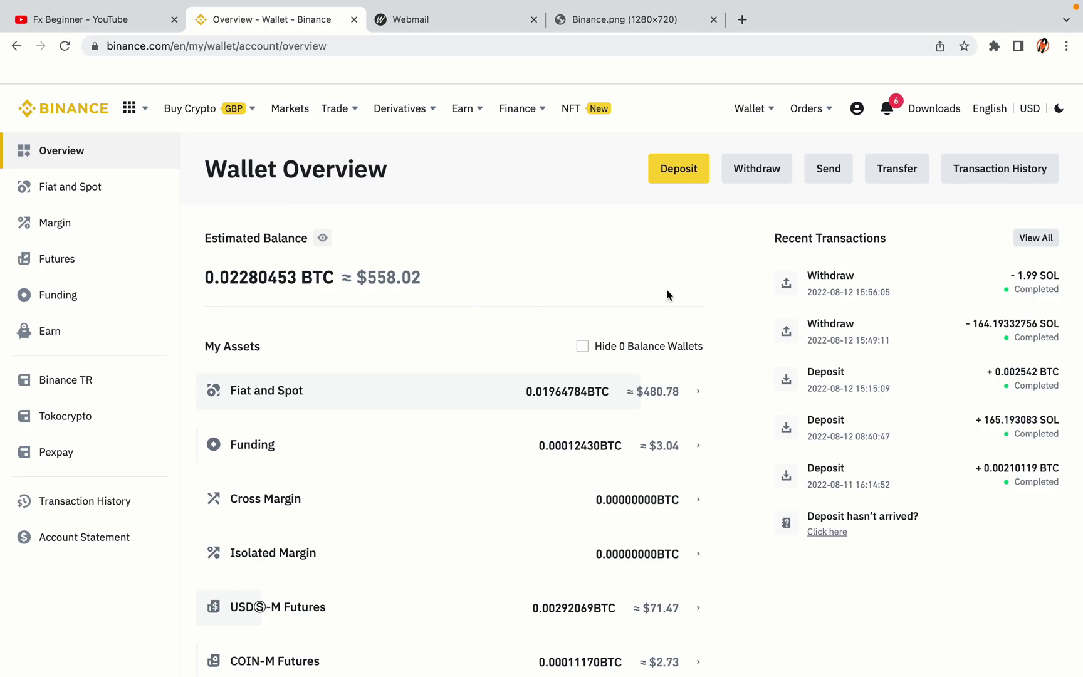
# Review wallet balances and the Buy Crypto and Trade menus, then go to binance.com/en
pyautogui.scroll(-3, 667, 292)
pyautogui.scroll(-3, 666, 290)
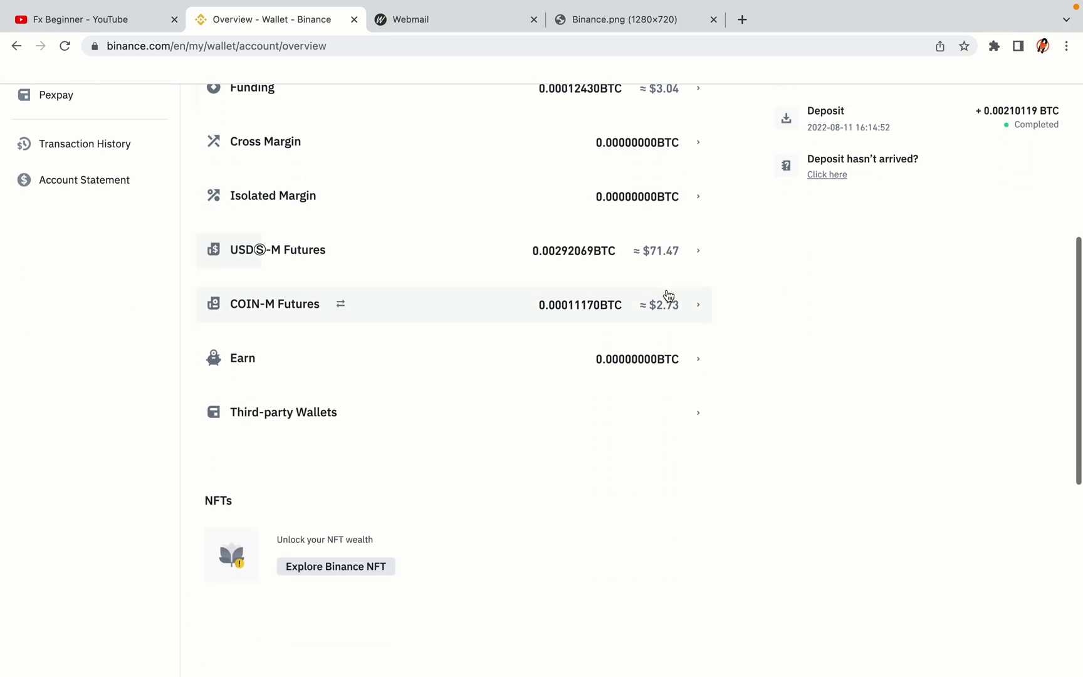
pyautogui.scroll(6, 666, 290)
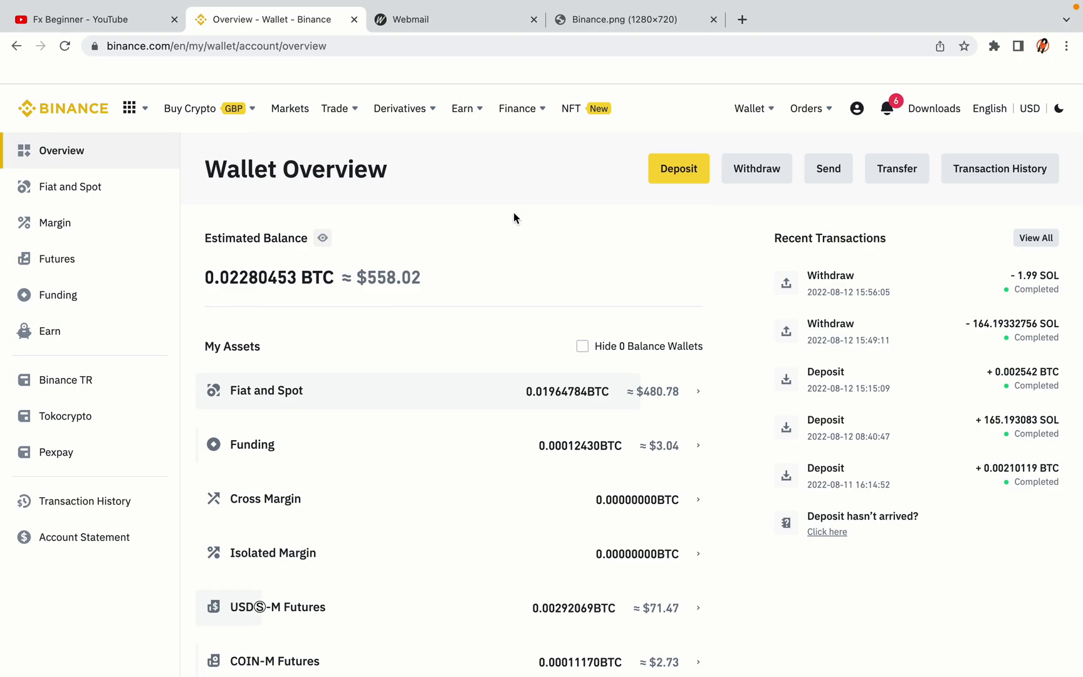
pyautogui.moveTo(254, 121)
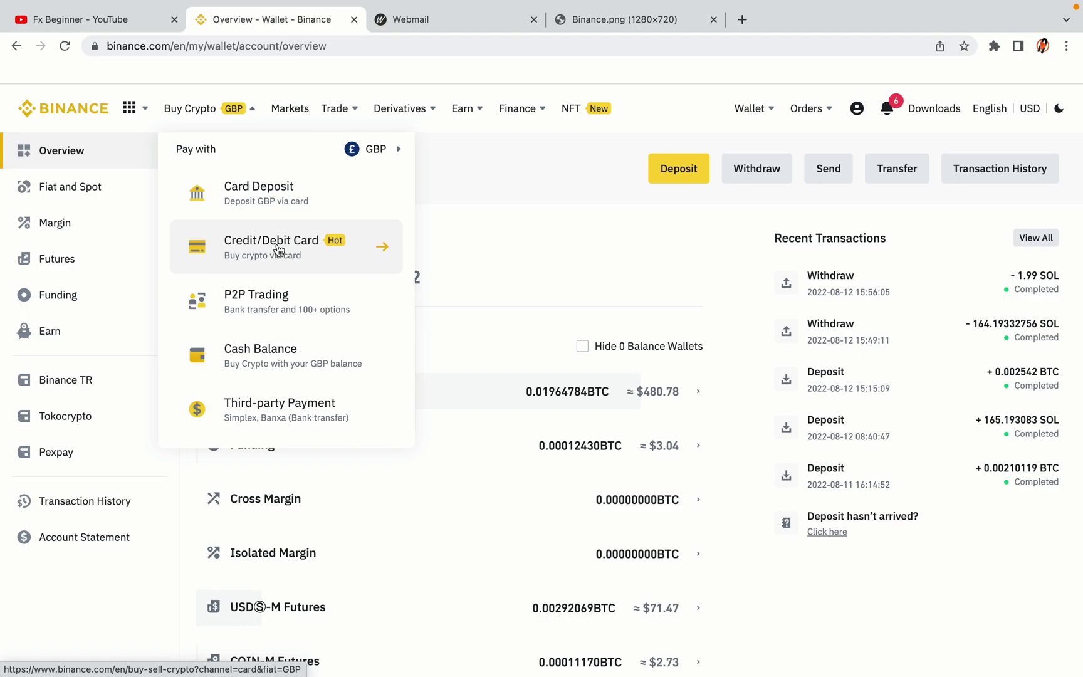
pyautogui.moveTo(334, 110)
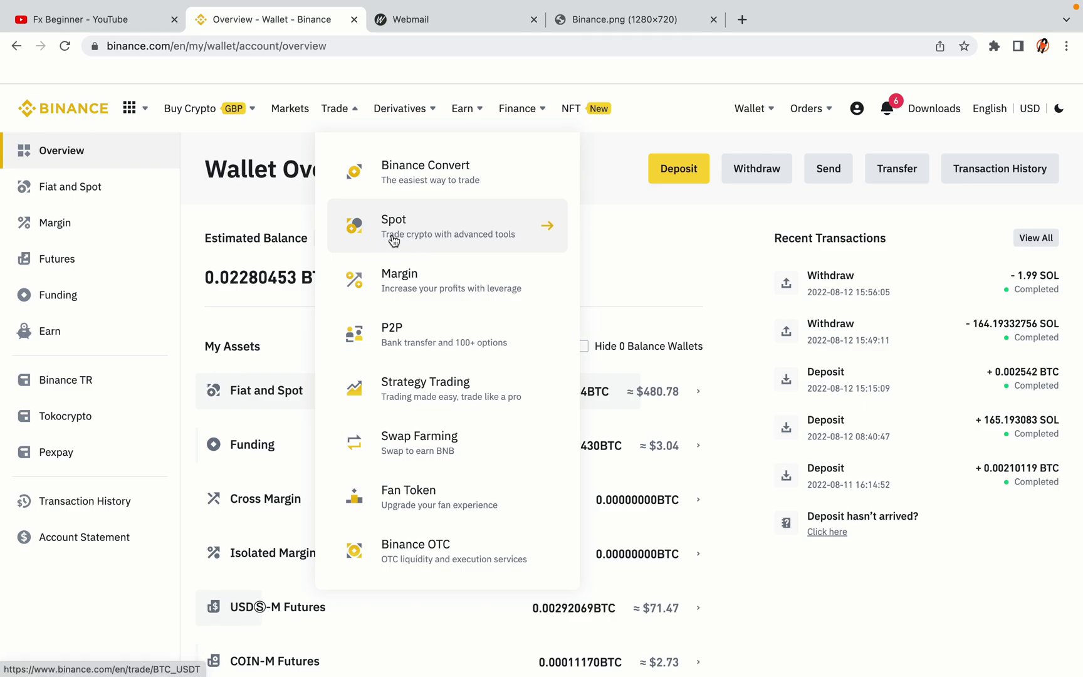
pyautogui.click(71, 103)
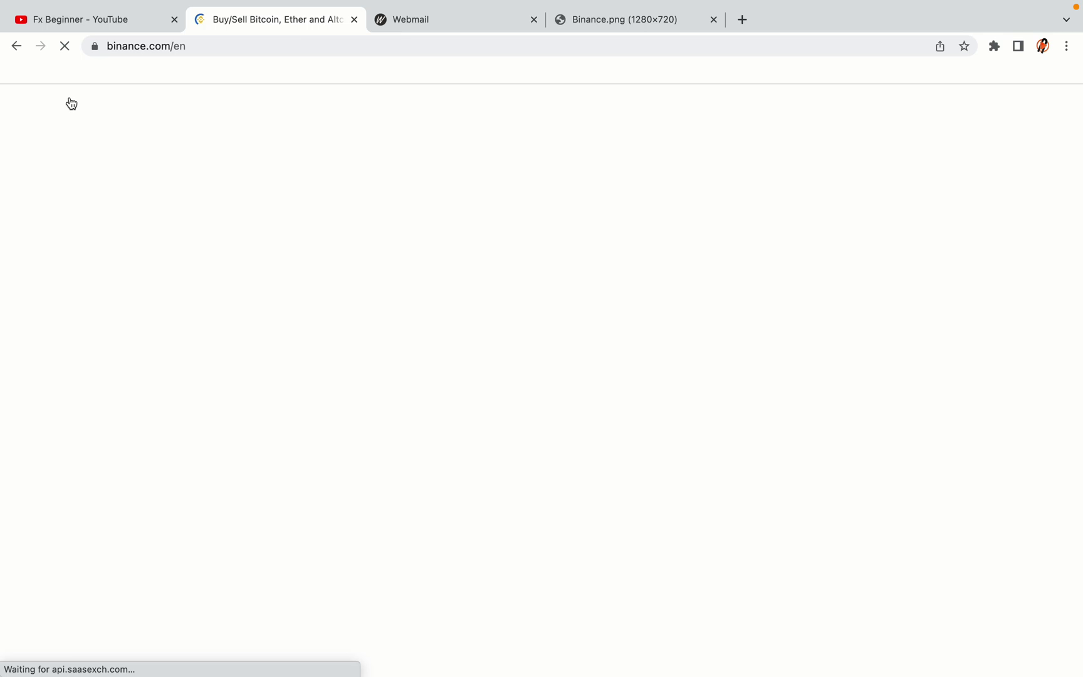